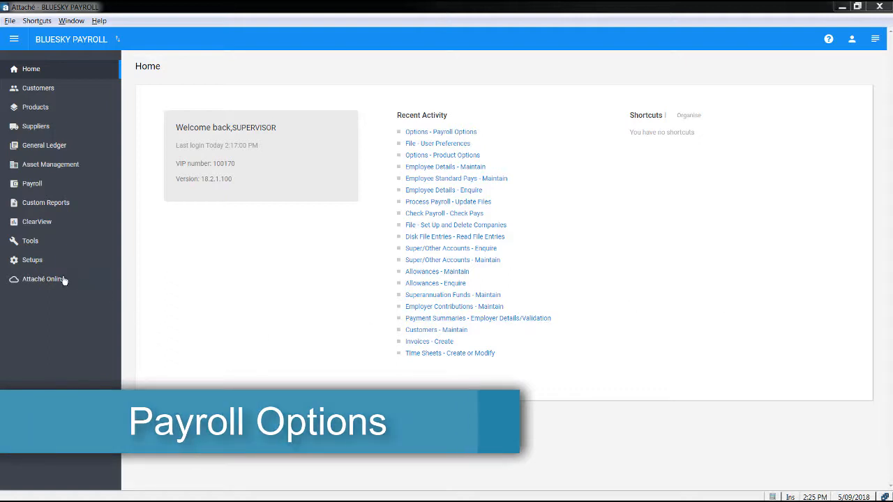
- Open the payroll options setup and enable importing disk file entries above existing timesheet lines
left_click(32, 260)
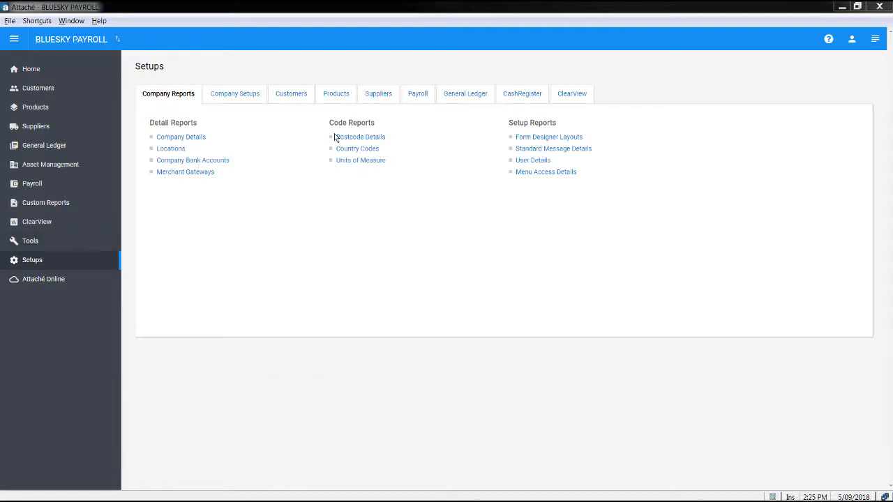
left_click(413, 100)
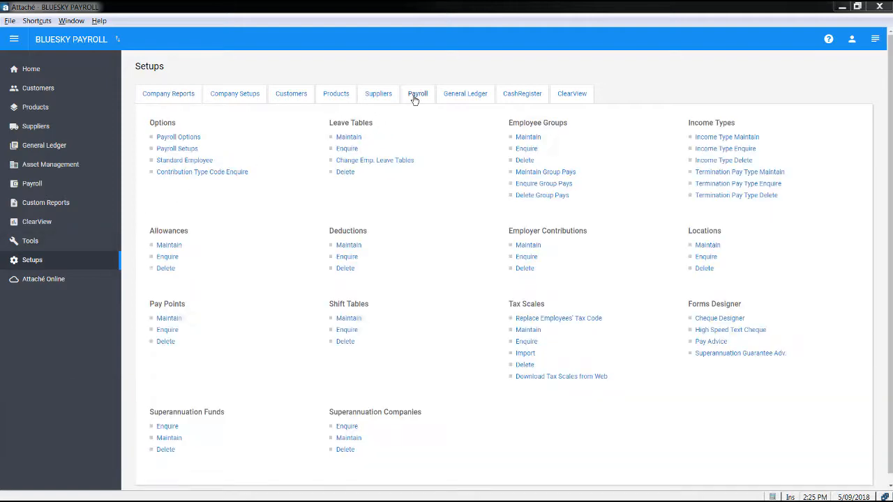
left_click(179, 138)
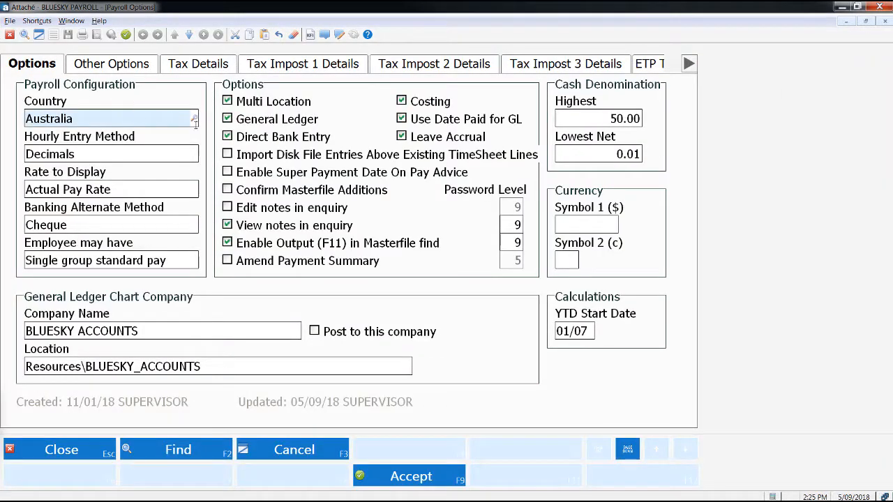
left_click(228, 155)
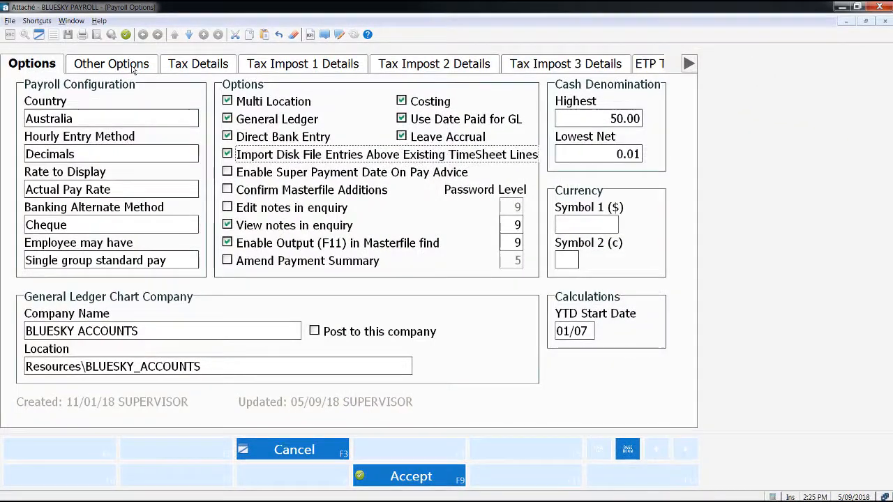
- Disallow multiple timesheets in the transaction entry options, save the payroll options and return to the home page
left_click(111, 64)
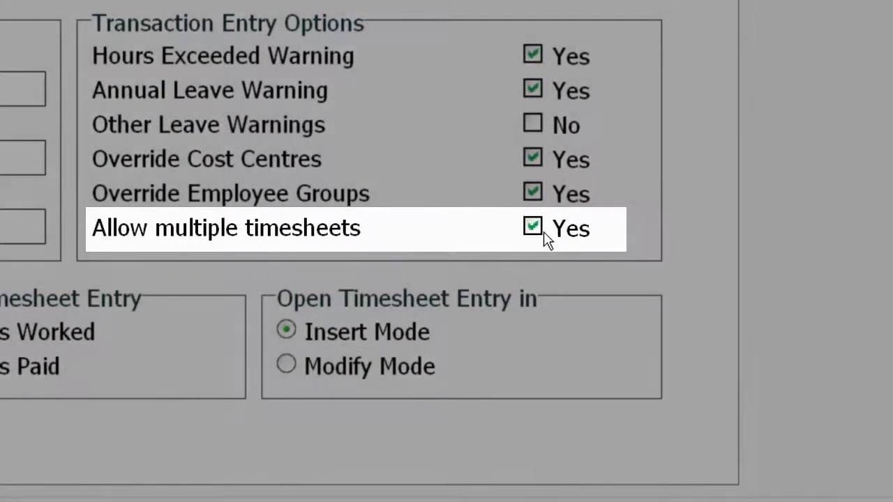
left_click(537, 231)
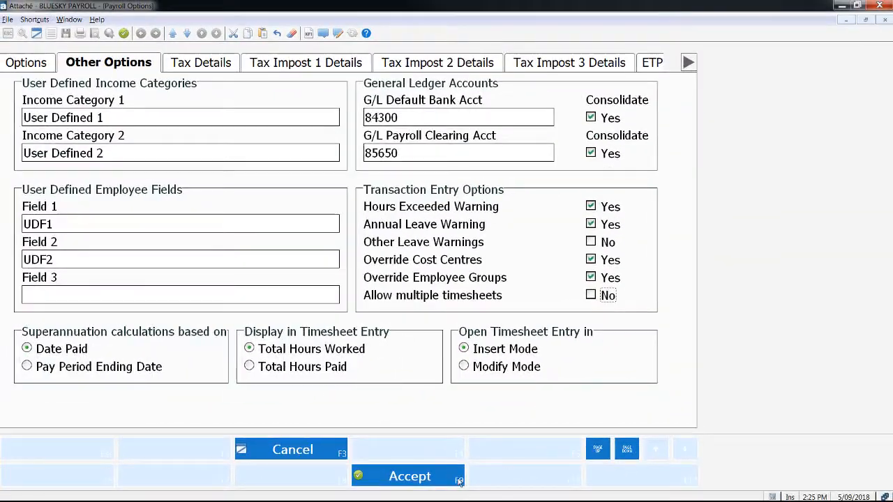
left_click(428, 492)
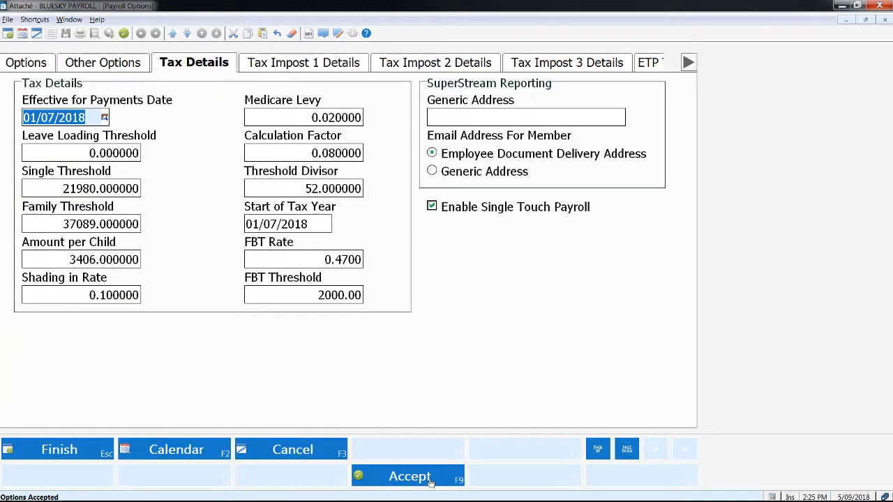
left_click(102, 455)
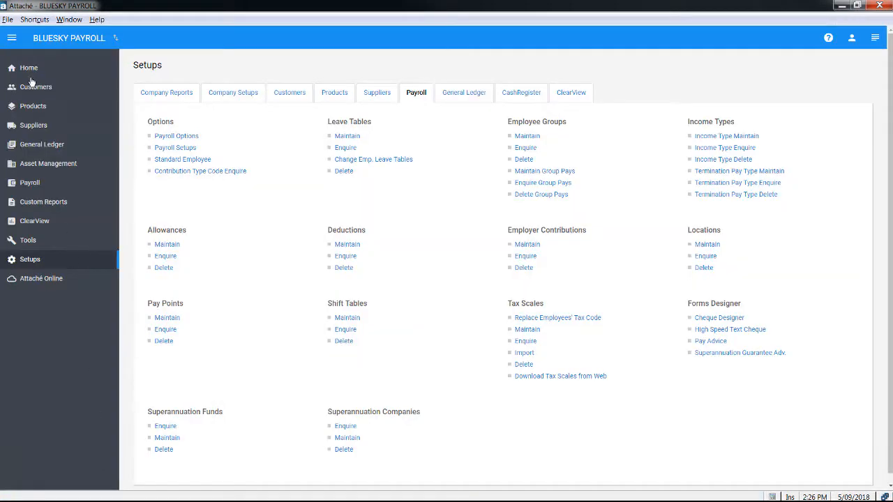
left_click(29, 77)
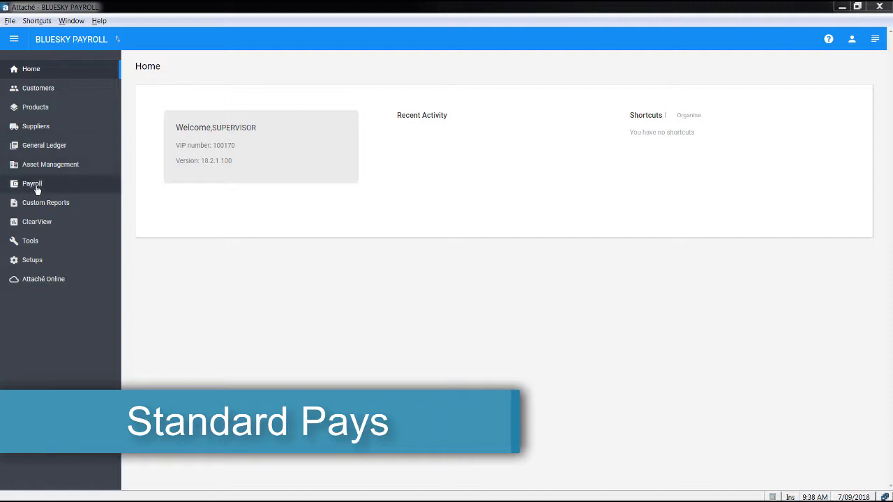
- Open employee standard pay maintenance for the ninth listed employee, in NSW, and proceed with the Modify pay function
left_click(14, 186)
left_click(206, 98)
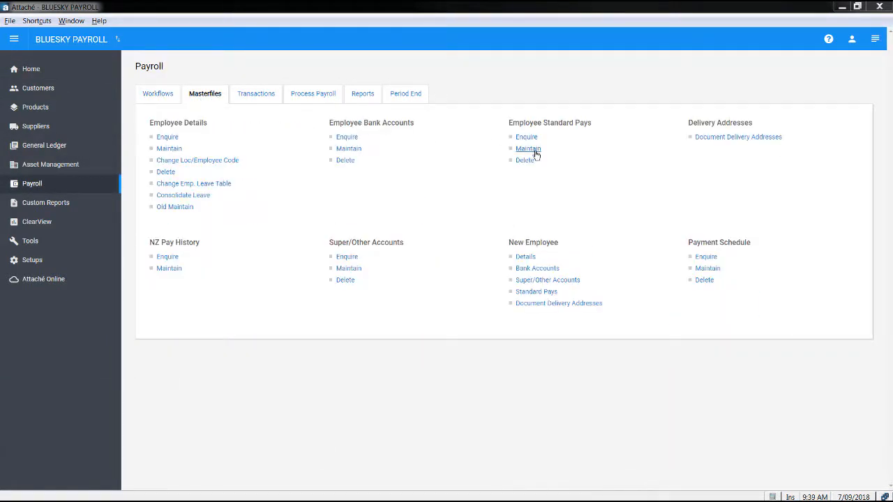
left_click(528, 149)
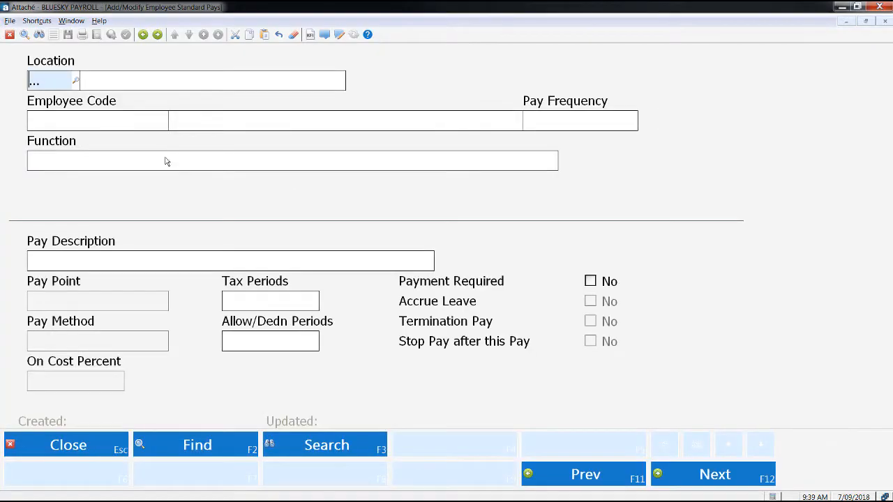
left_click(157, 123)
left_click(164, 122)
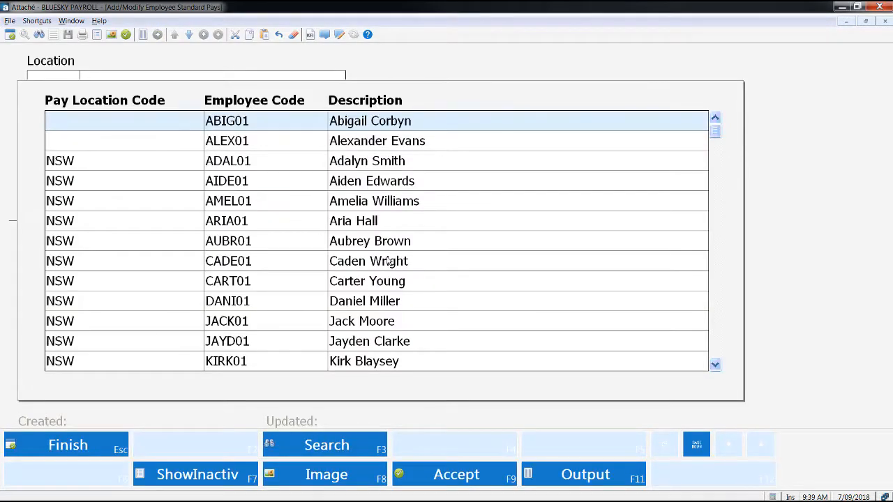
double_click(384, 281)
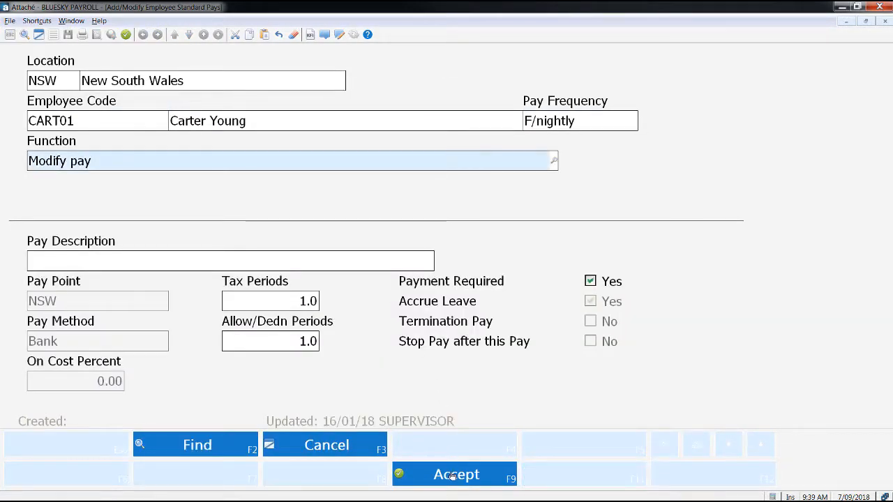
left_click(452, 474)
left_click(143, 122)
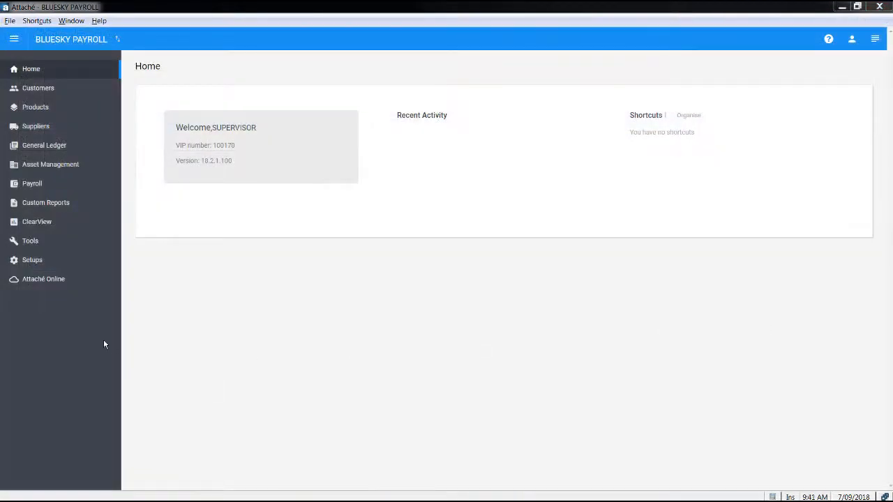
- Open the AL (Annual Leave) income type in payroll income type maintenance, accept its settings and close the form
left_click(27, 264)
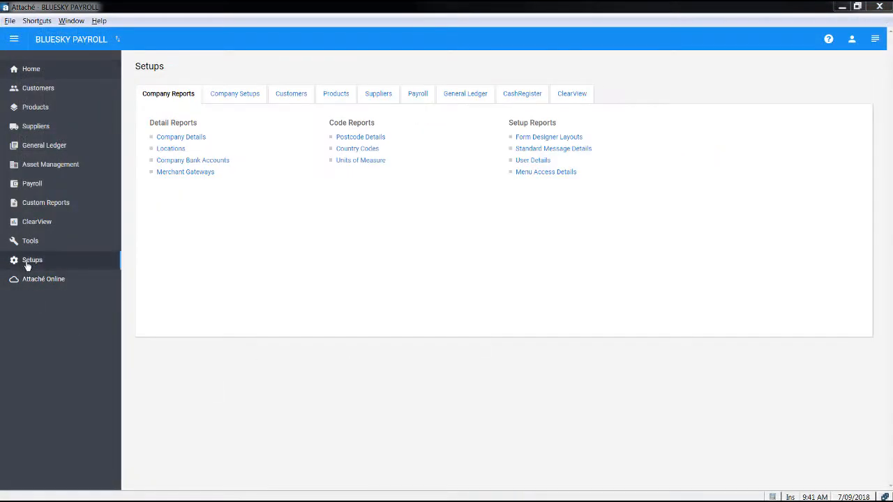
left_click(418, 95)
left_click(746, 139)
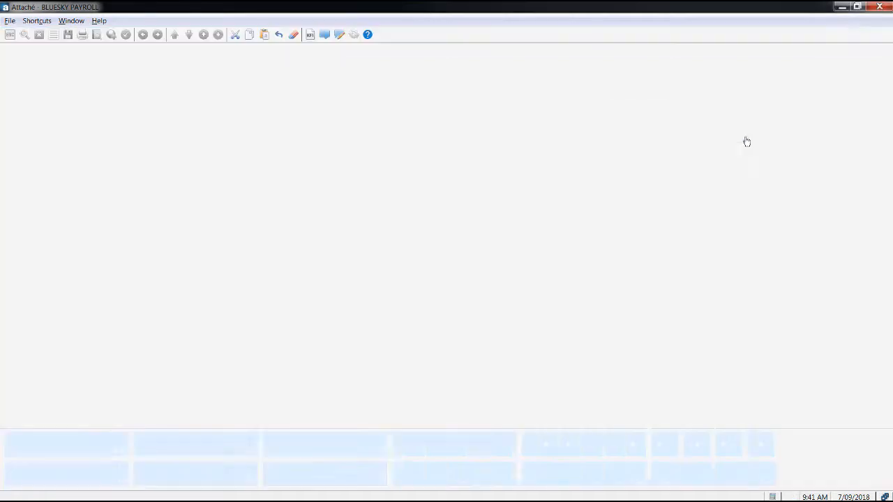
left_click(138, 102)
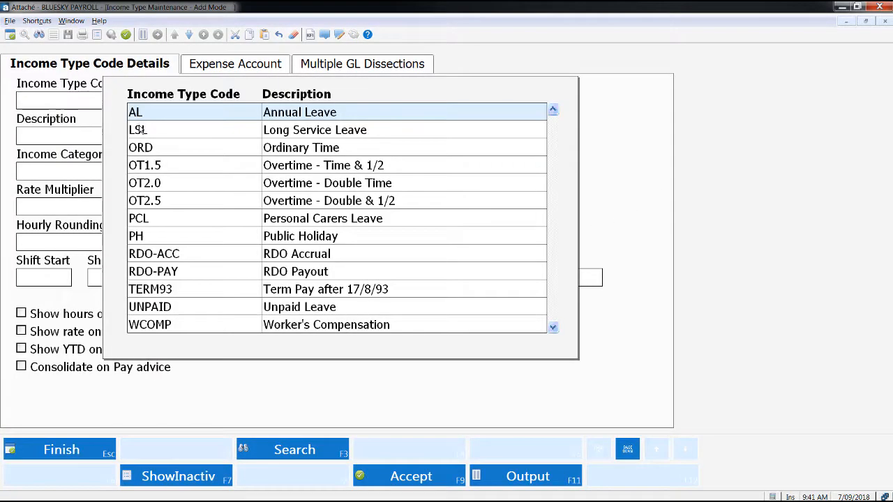
double_click(146, 119)
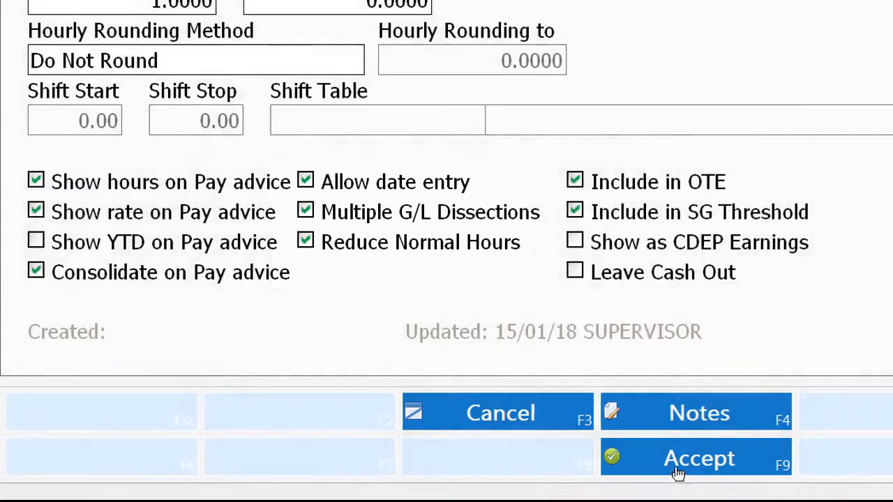
left_click(678, 474)
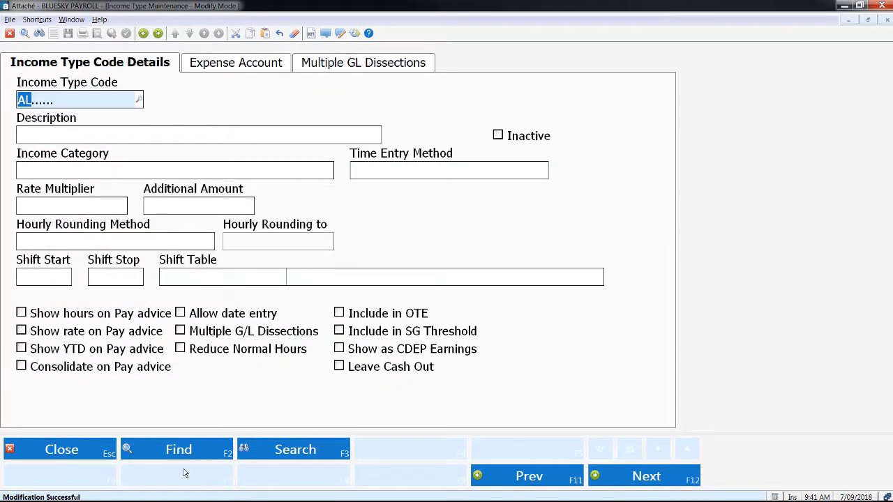
left_click(90, 455)
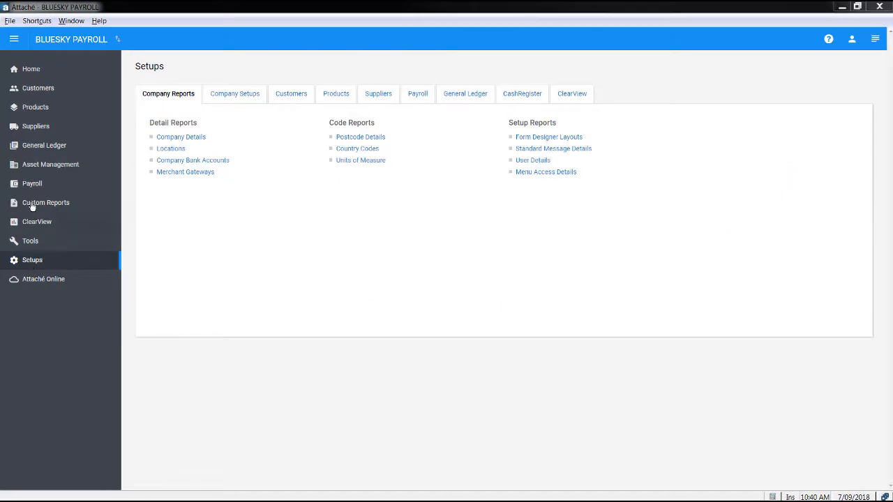
- Open the employee details enquiry for the ninth listed employee, in NSW, and view the online services settings
left_click(33, 183)
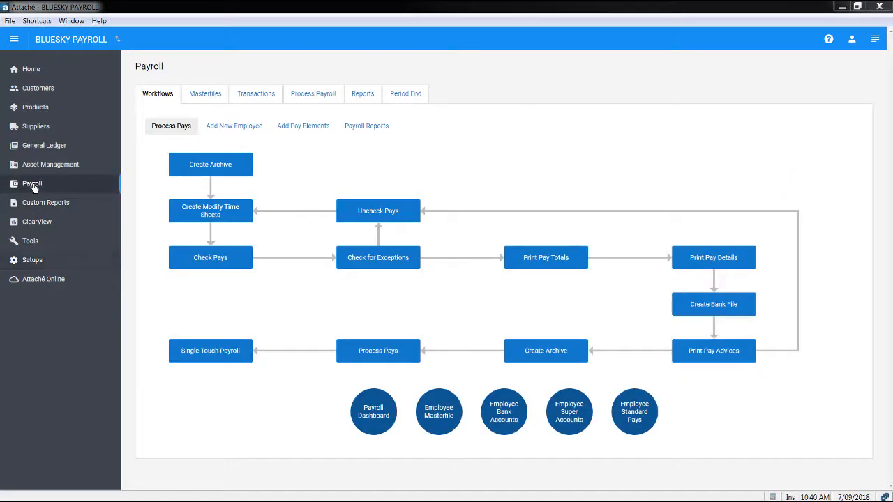
left_click(201, 97)
left_click(169, 138)
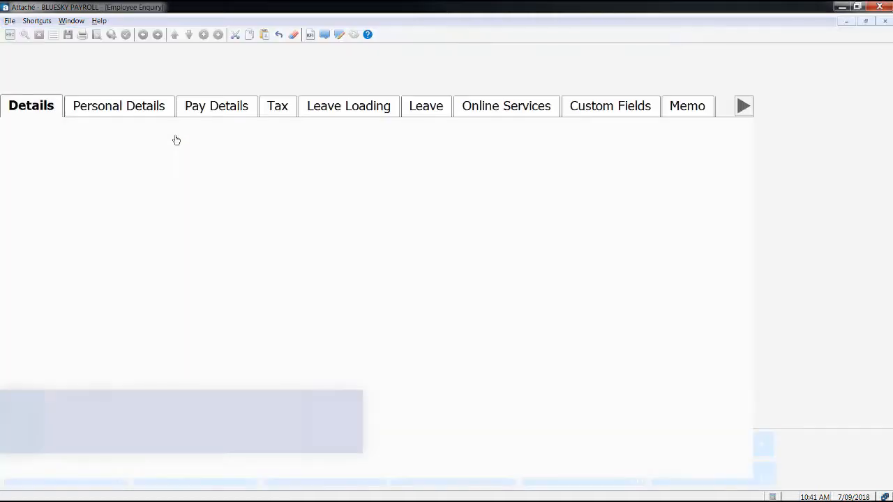
left_click(170, 82)
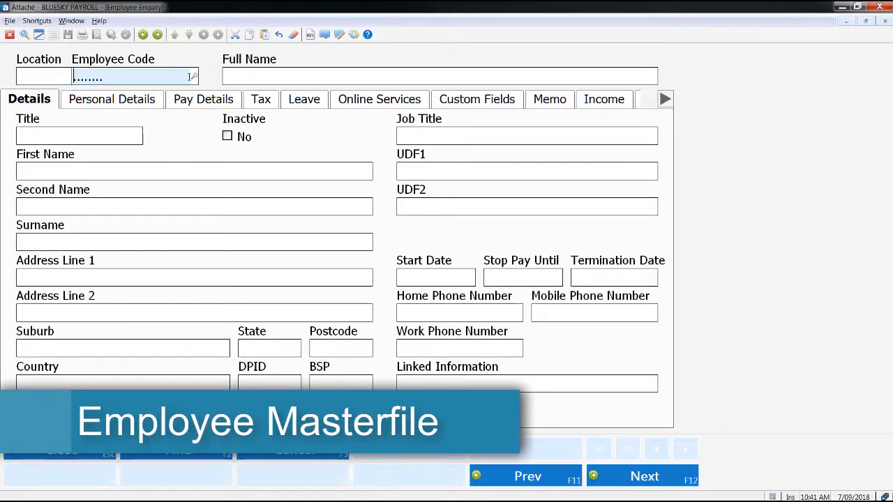
left_click(194, 76)
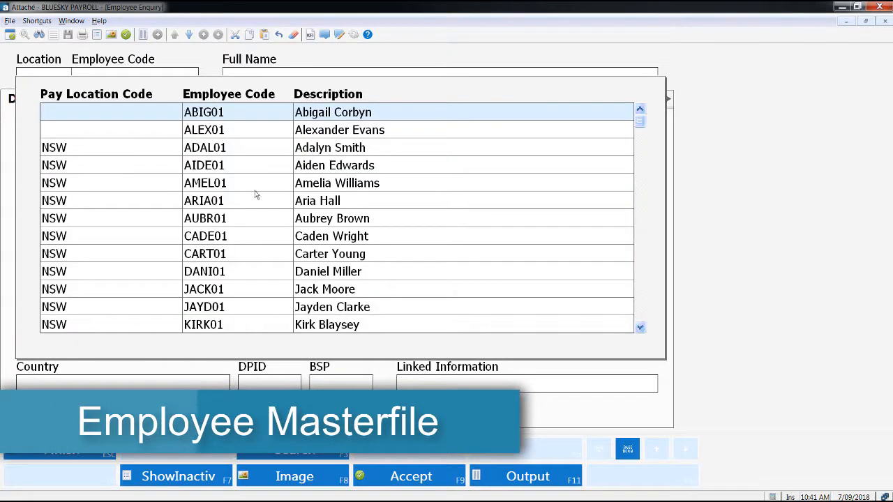
double_click(281, 254)
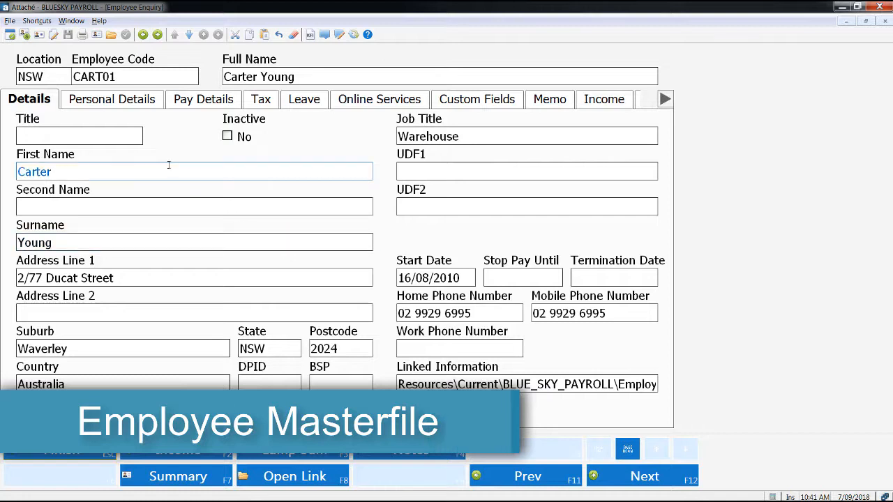
left_click(368, 99)
left_click(244, 189)
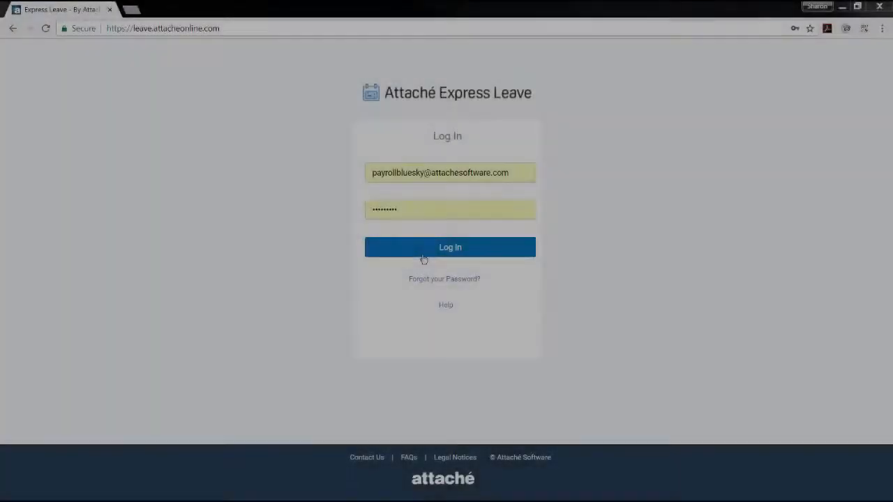
- Switch to Attaché Express Leave in the browser, log in with the prefilled credentials and open the company details
left_click(423, 256)
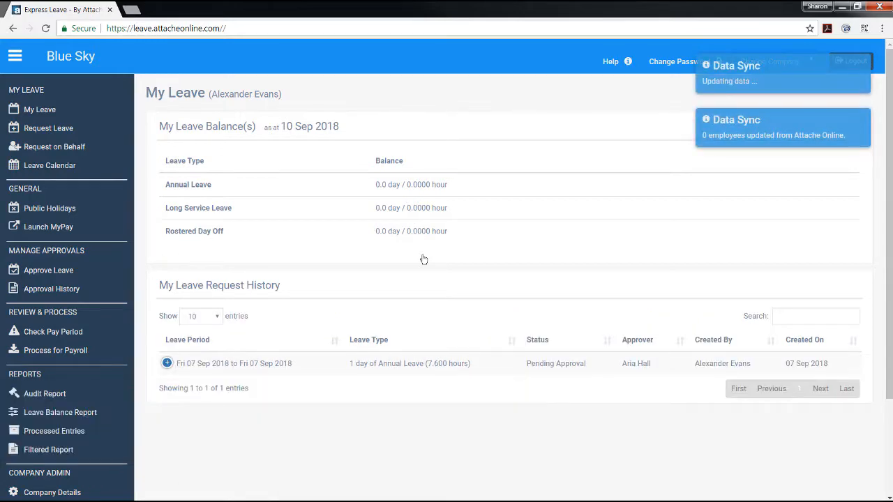
scroll(423, 258, "down", 2)
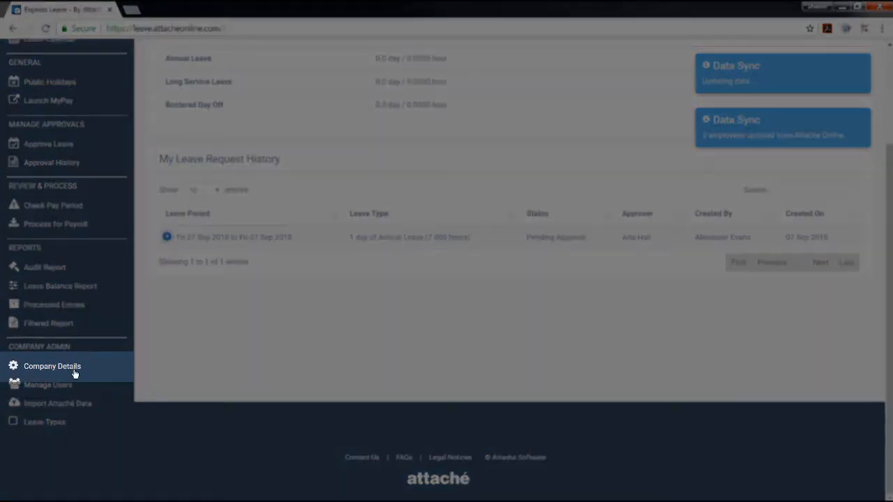
left_click(75, 373)
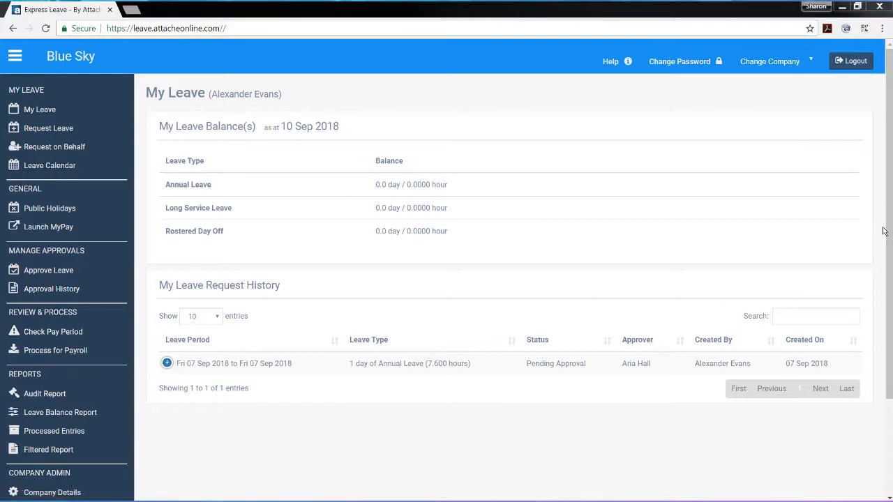
- Open the company's leave types and start creating a leave type
scroll(767, 279, "down", 3)
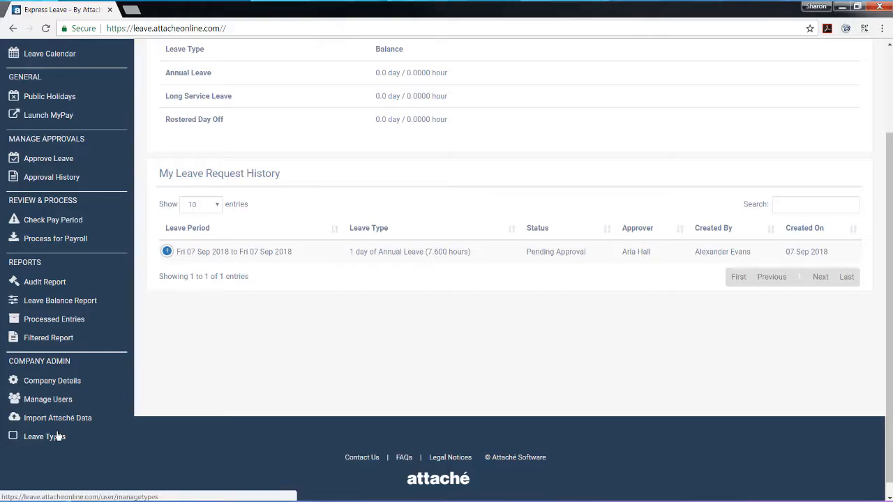
left_click(63, 435)
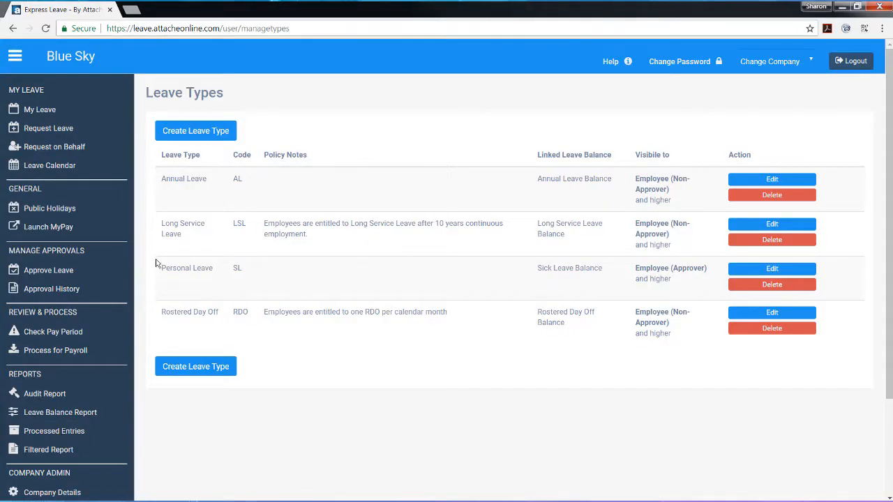
left_click(198, 133)
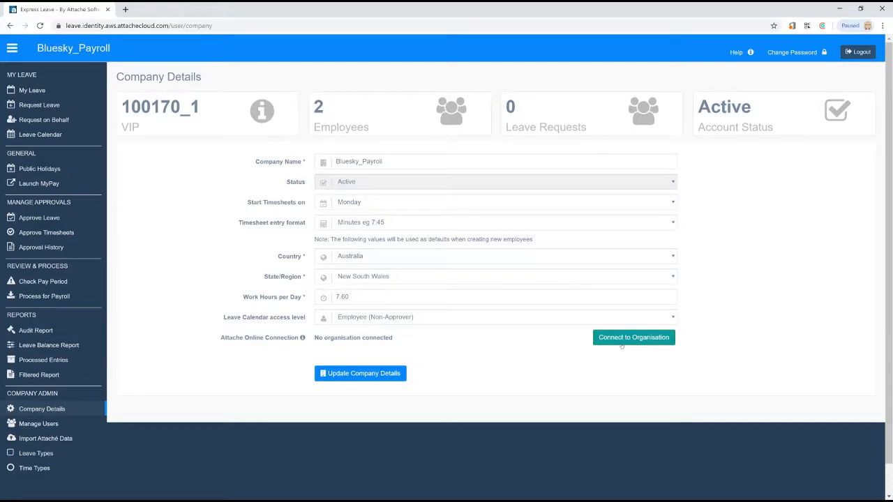
- Connect the company to the BLUESKY_PAYROLL Attaché Online organisation and allow Express Leave to access it
left_click(626, 341)
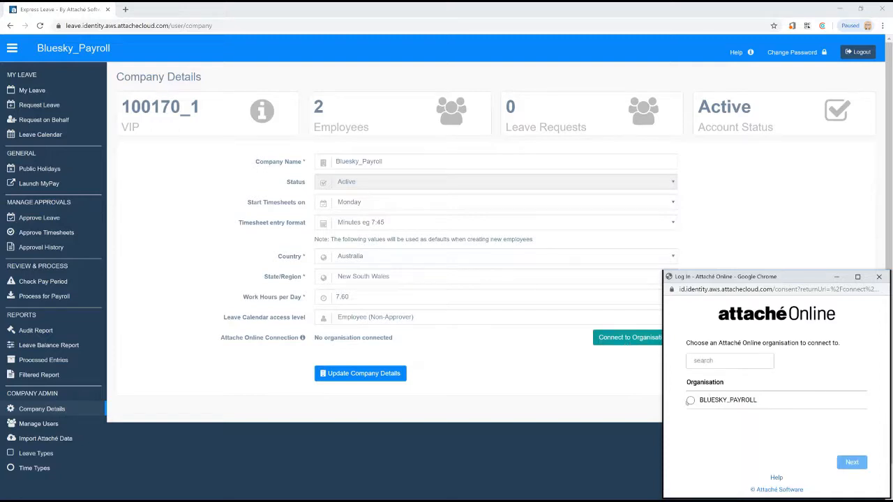
left_click(689, 401)
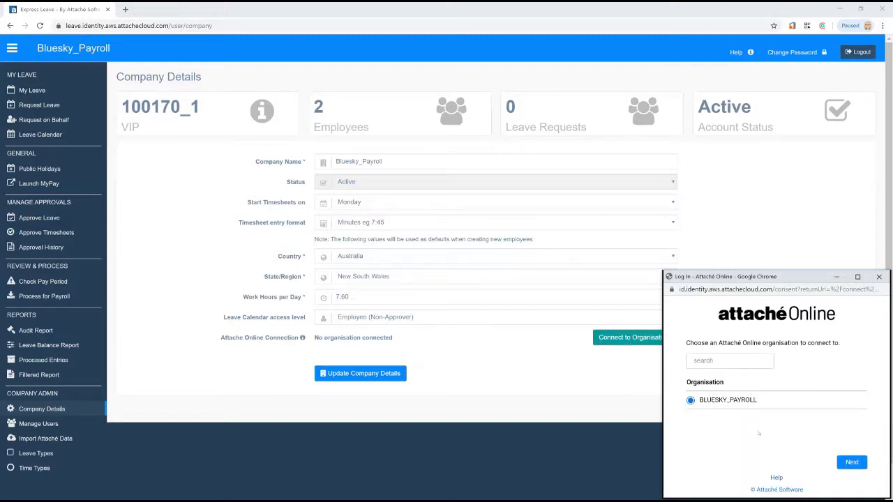
left_click(856, 461)
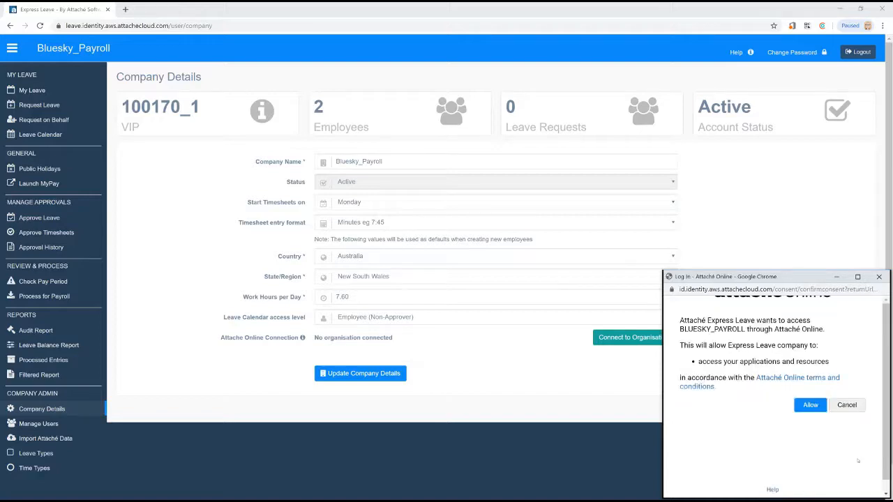
left_click(820, 411)
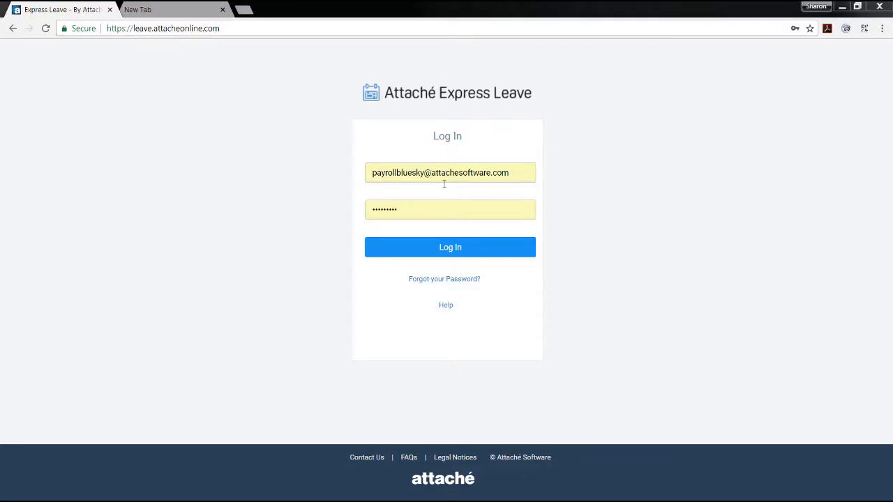
left_click(447, 247)
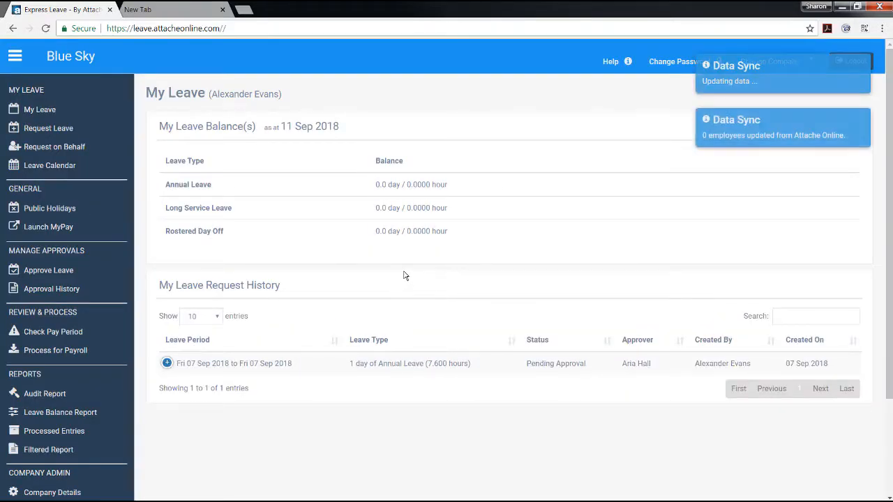
- Open user management, start creating a new user and enter the employee's full name and employee ID
scroll(120, 391, "down", 2)
left_click(133, 392)
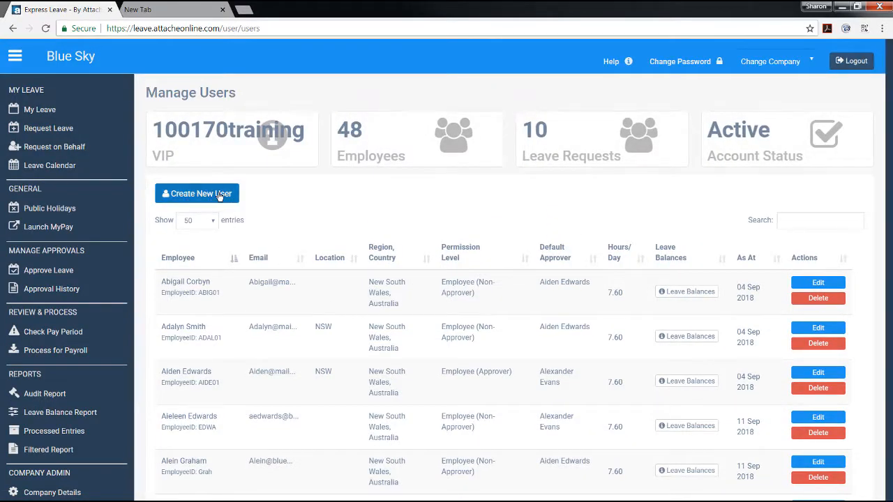
left_click(219, 195)
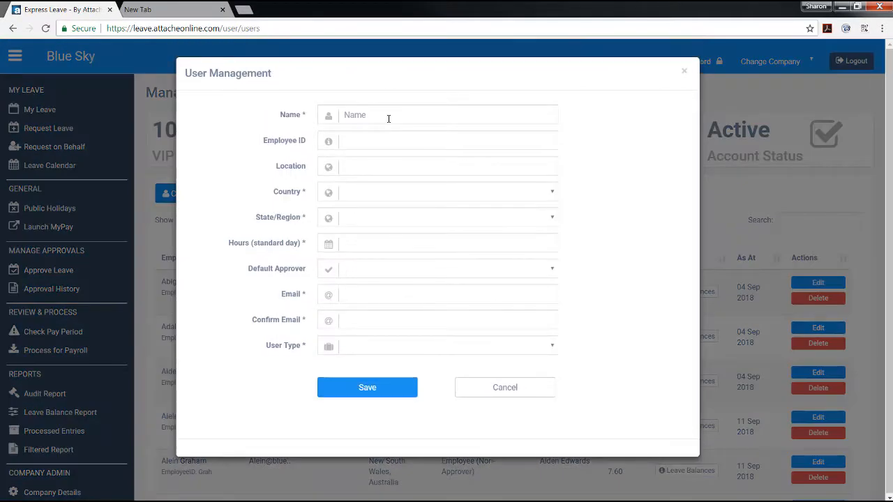
type("AE")
- Set the new user's country to Australia, state to New South Wales and standard hours to 7.6, and choose a default approver
left_click(370, 193)
left_click(366, 216)
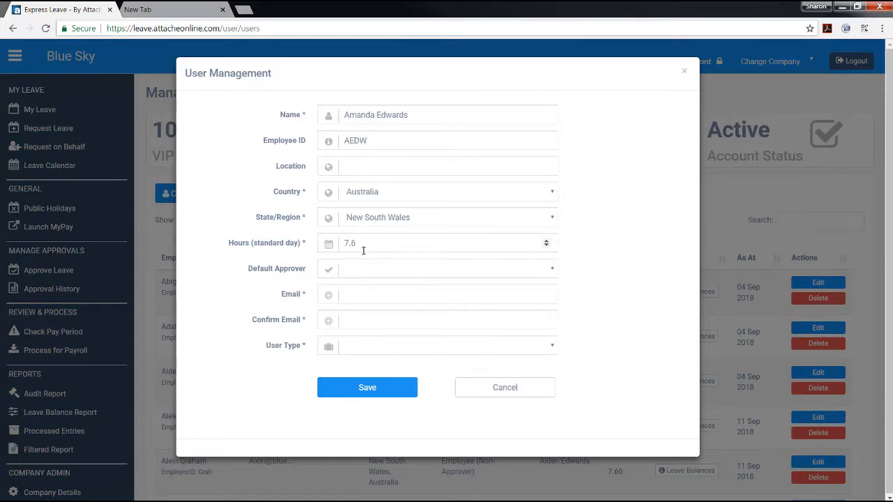
left_click(363, 268)
left_click(363, 284)
- Fill in the new user's email address and repeat it as the confirmation email
left_click(362, 296)
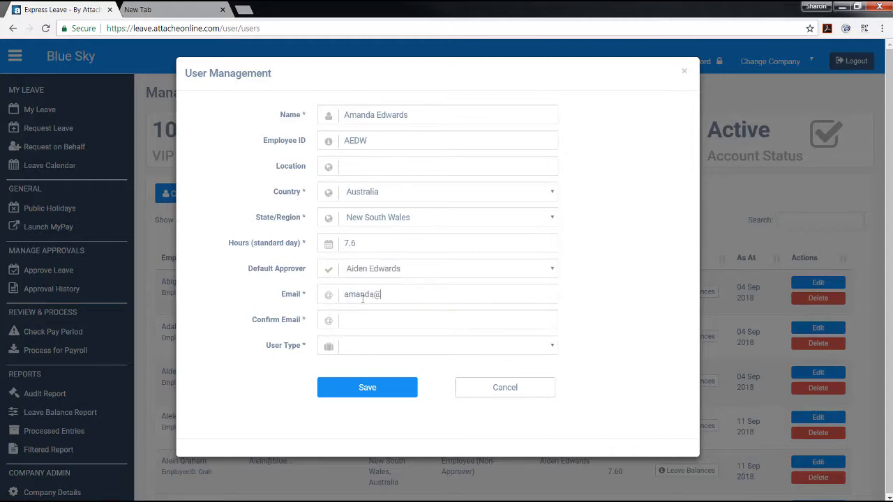
key("Tab")
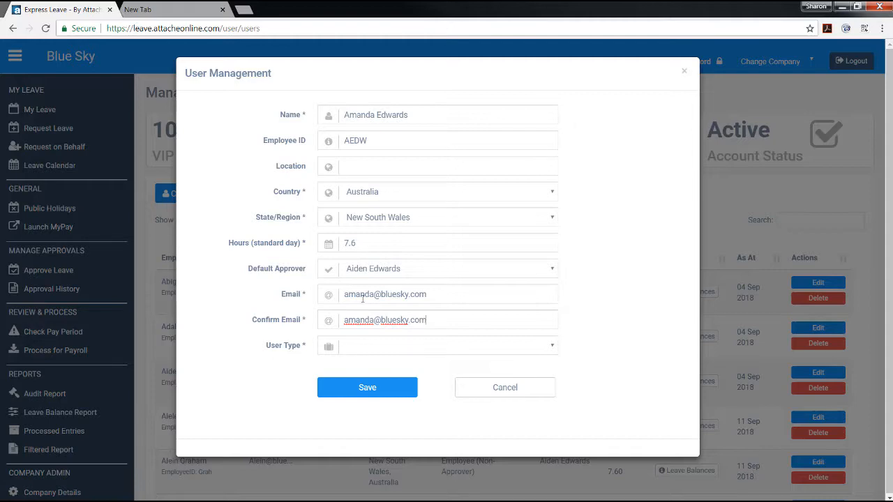
- Choose the new user's user type, save the user and look through the user list
left_click(371, 346)
left_click(372, 361)
left_click(367, 388)
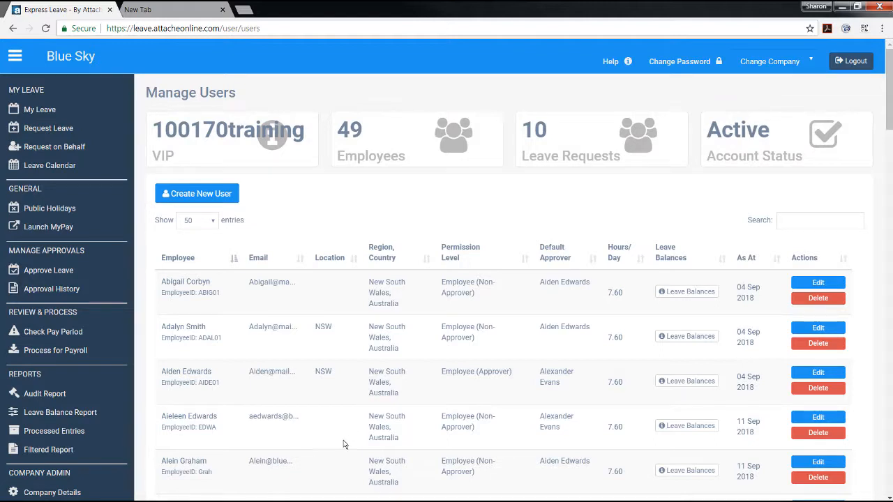
scroll(330, 477, "down", 3)
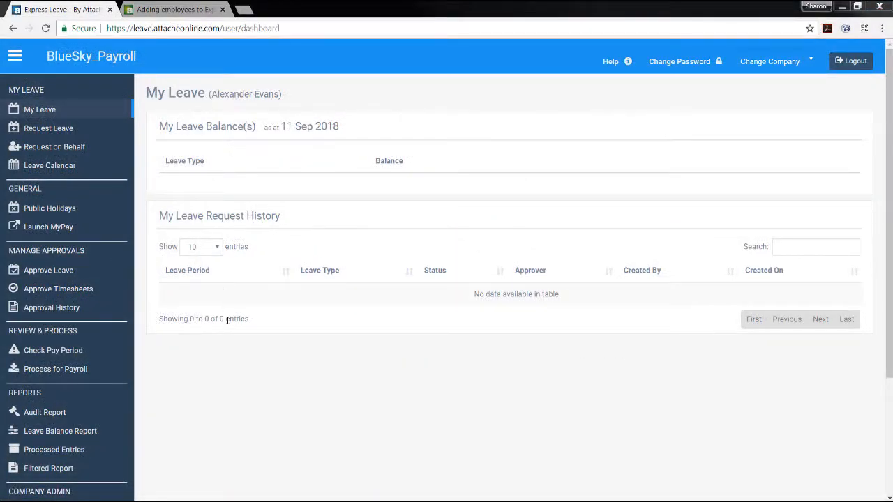
- Open user management for BlueSky_Payroll and send welcome emails to the first three listed employees
scroll(205, 408, "down", 3)
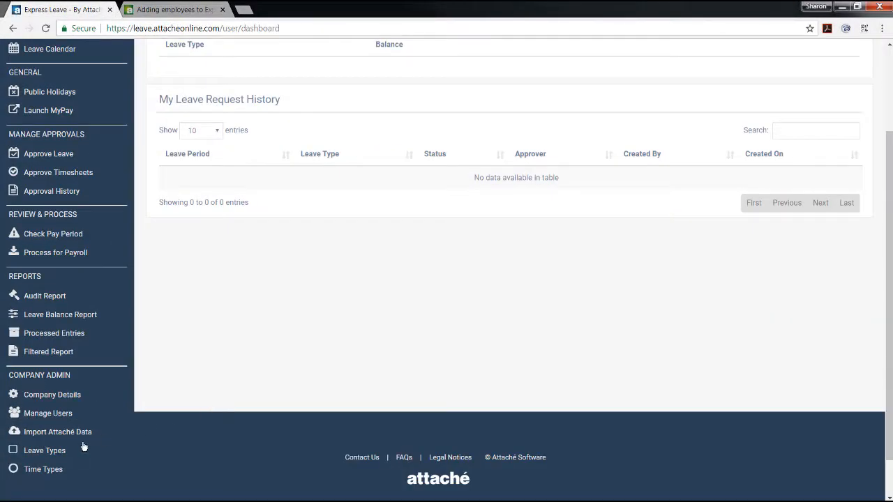
left_click(48, 414)
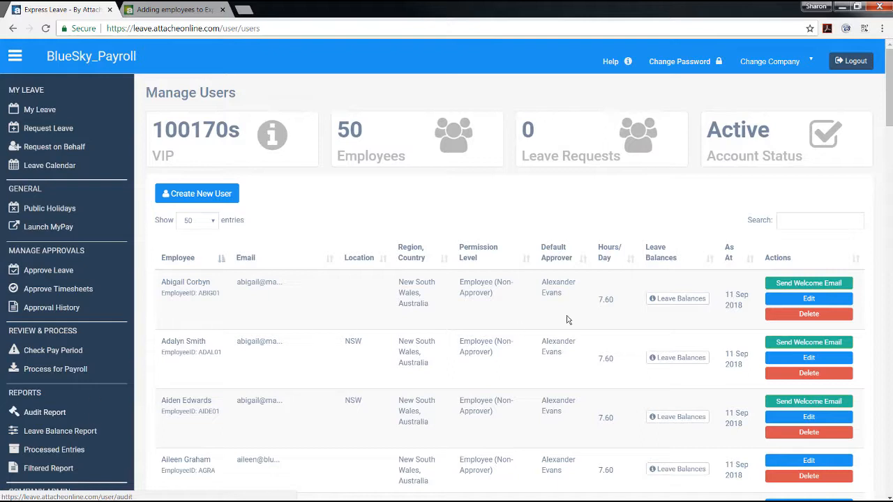
left_click(783, 284)
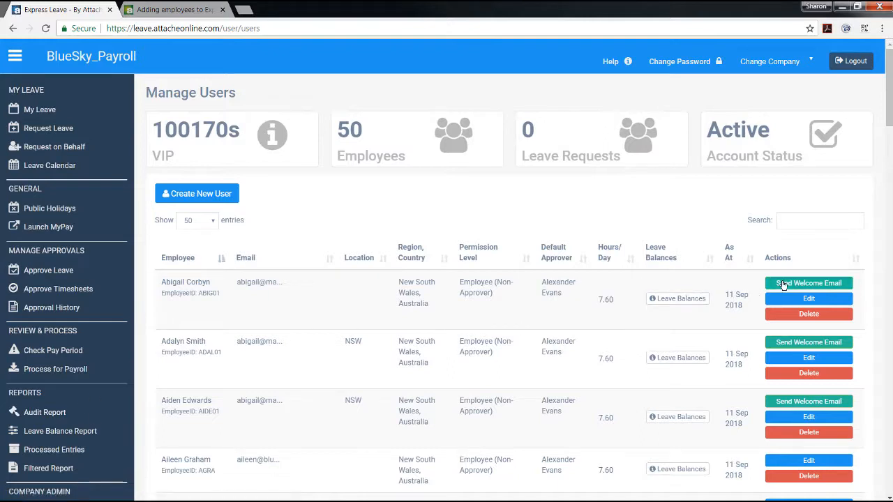
left_click(786, 327)
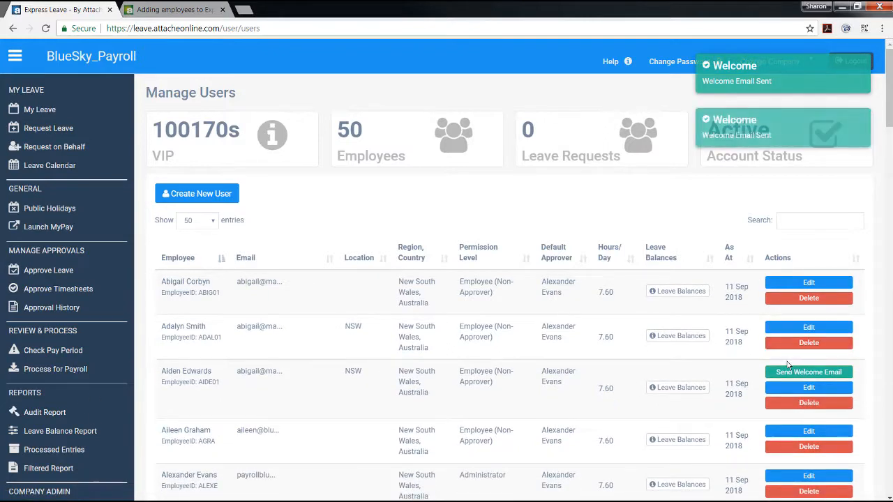
left_click(788, 372)
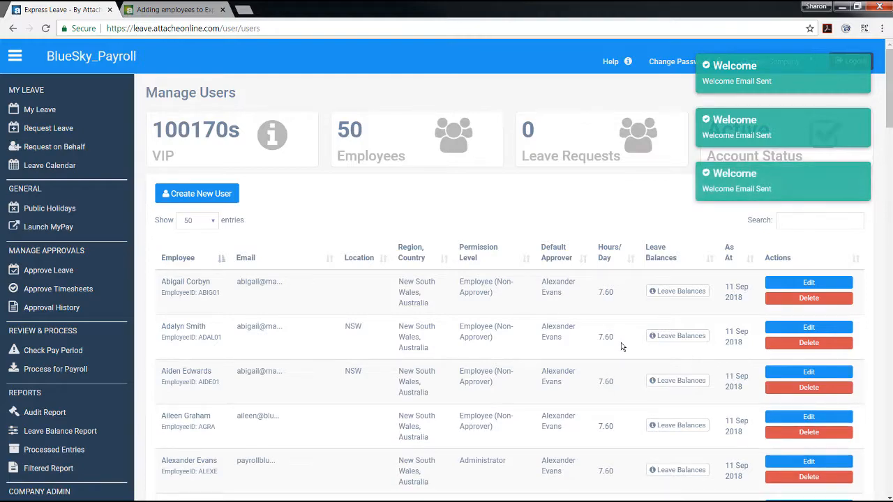